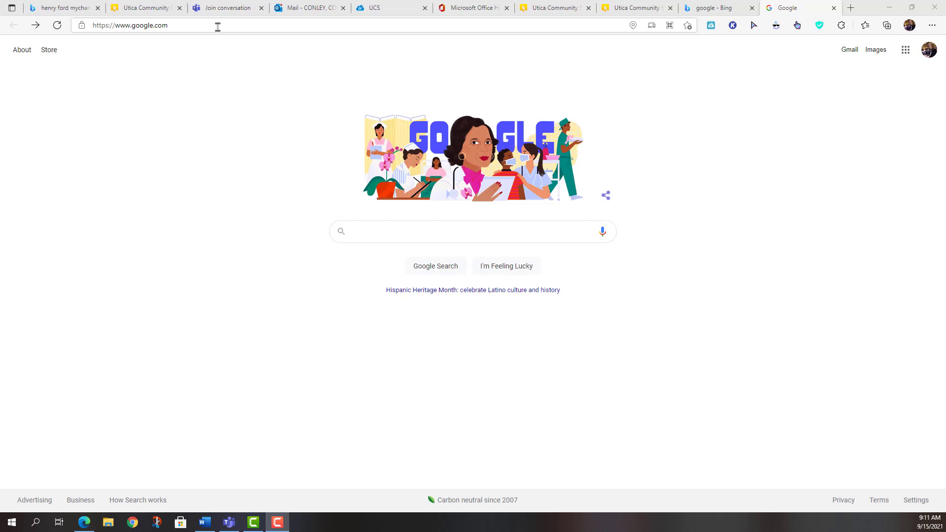
Load the Conference Manager login page at utica.schoolsoft.com in Edge.
left_click(218, 27)
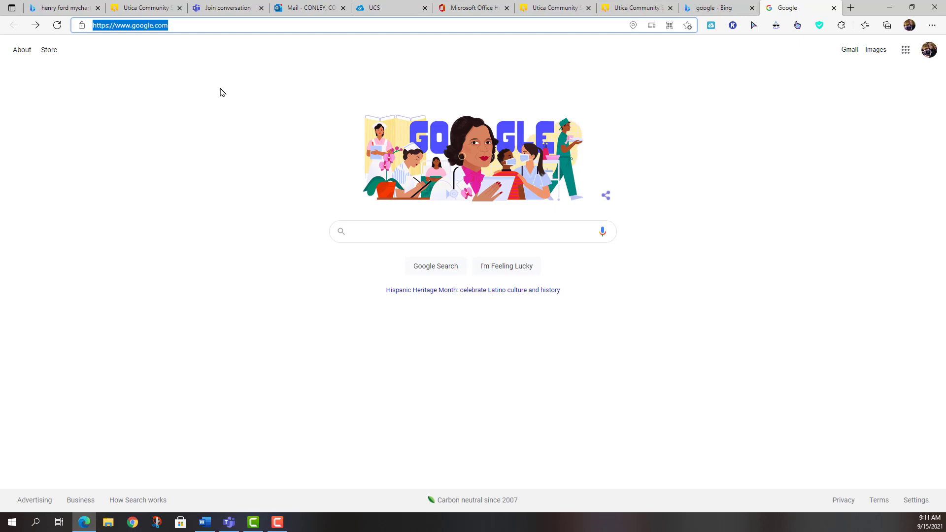
type("utica.sc")
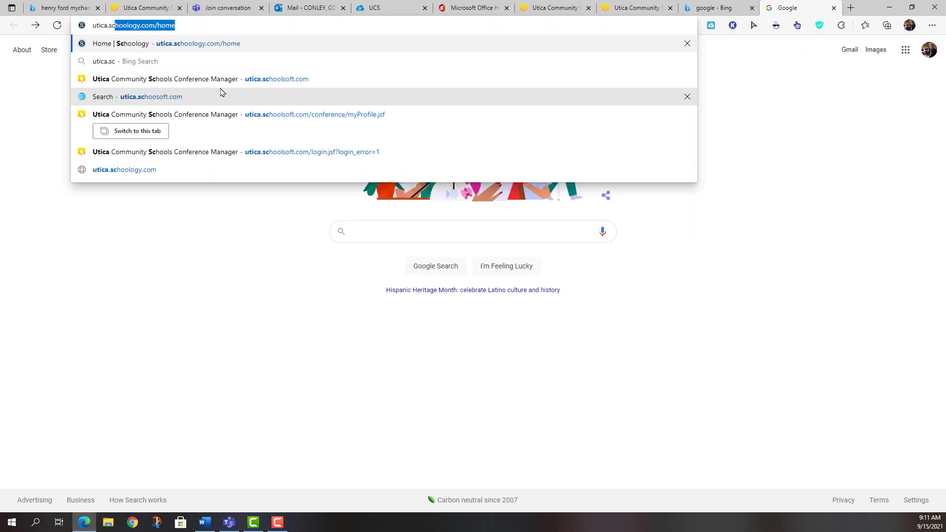
type("hoolf")
key("BackSpace")
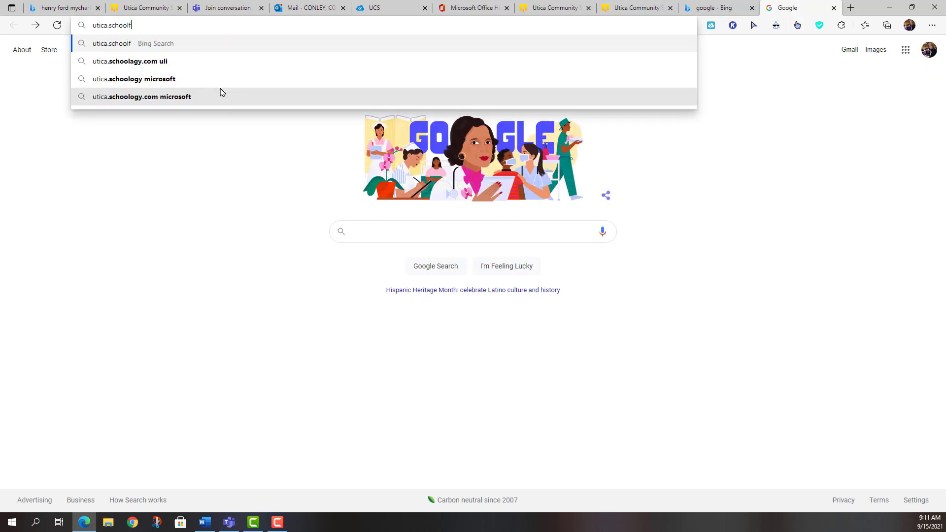
type("f")
key("BackSpace")
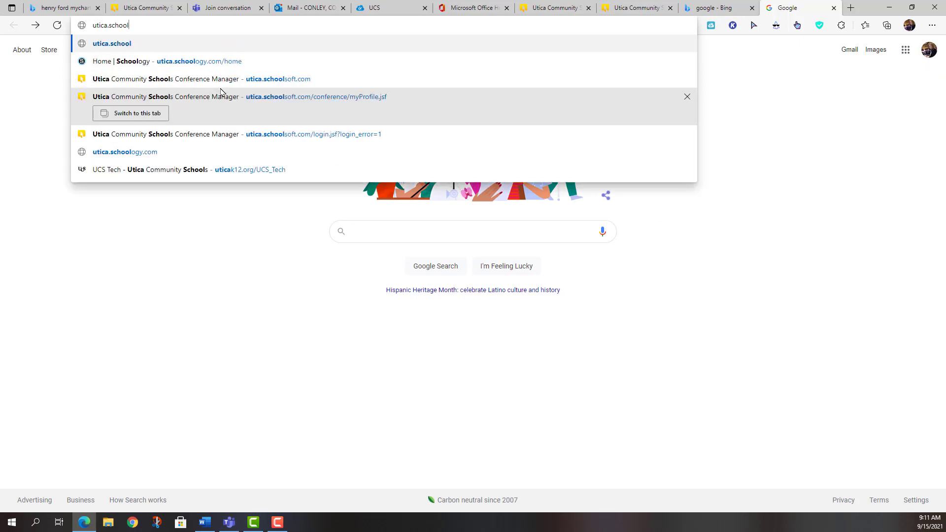
type("soft.c")
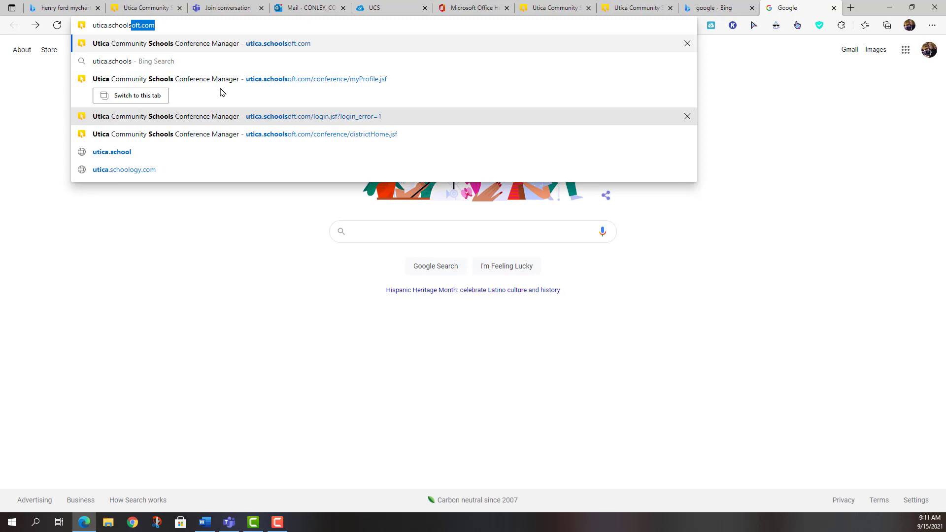
type("om")
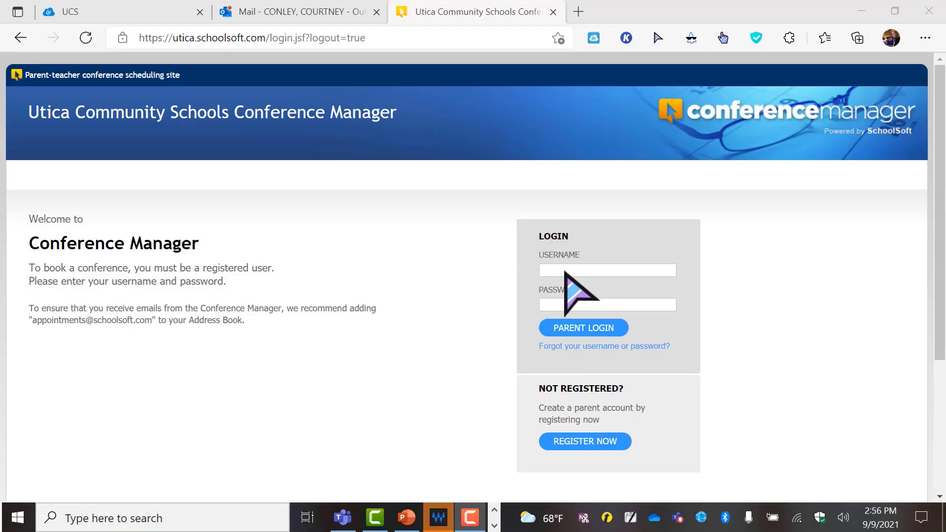
Sign in with the parent account's username and password via PARENT LOGIN.
left_click(574, 270)
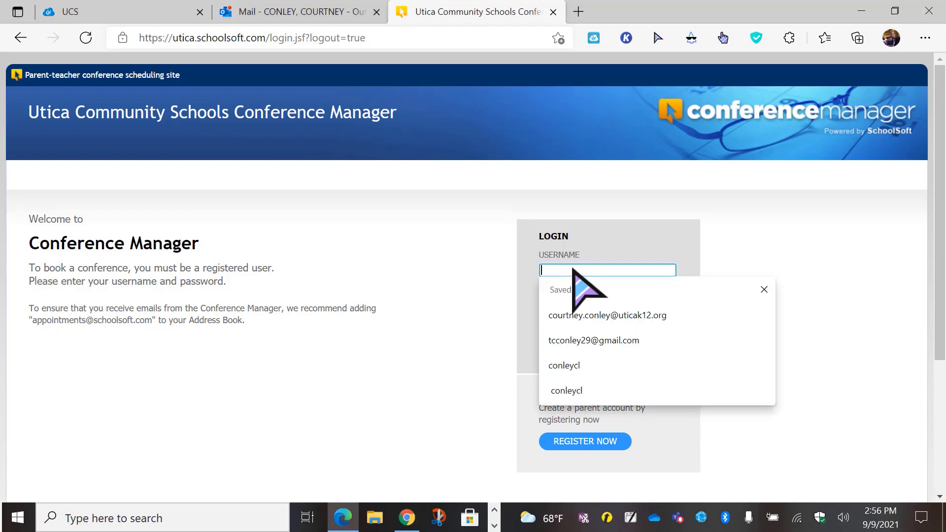
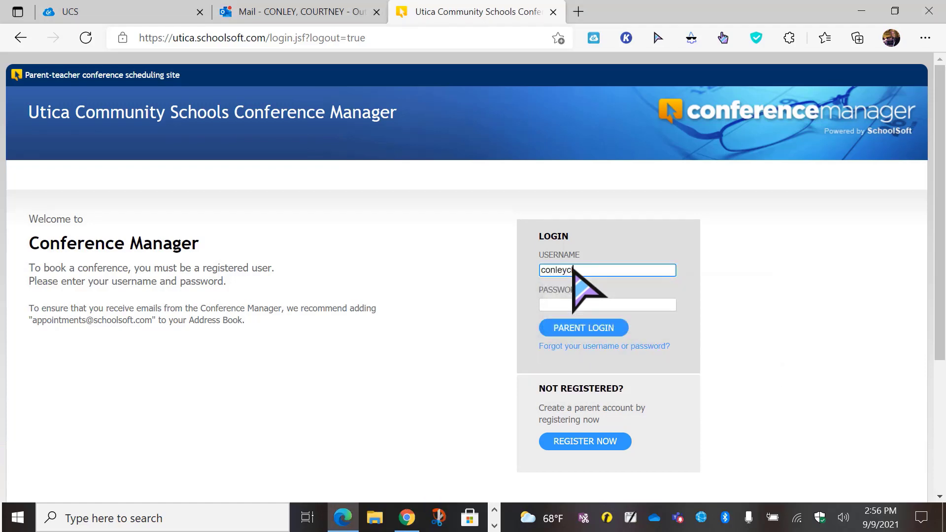
left_click(577, 305)
type("•")
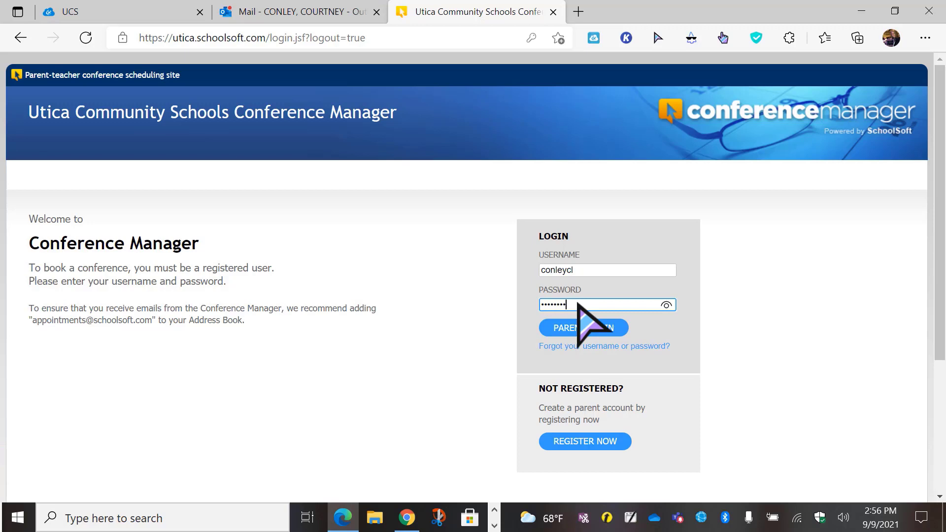
type("•••••••")
left_click(584, 337)
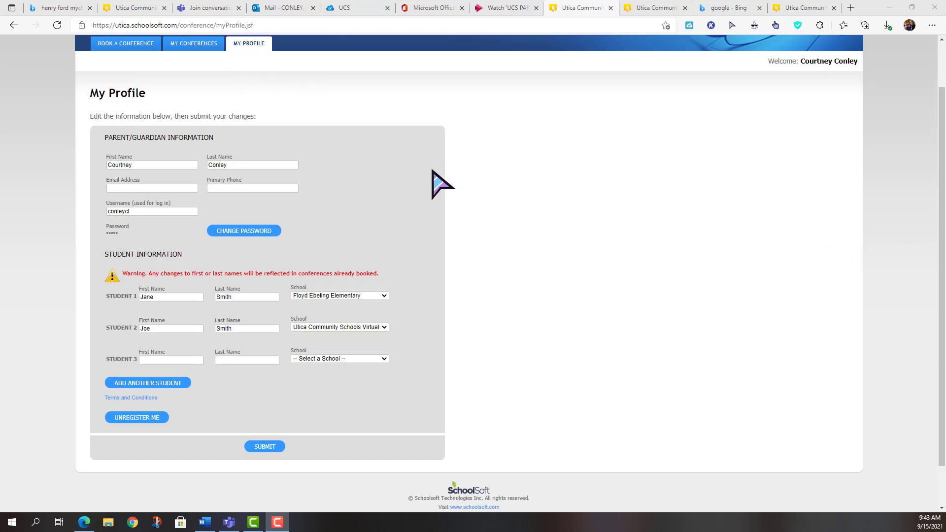
Fill in the third student's first and last name on the profile.
scroll(442, 186, "down", 1)
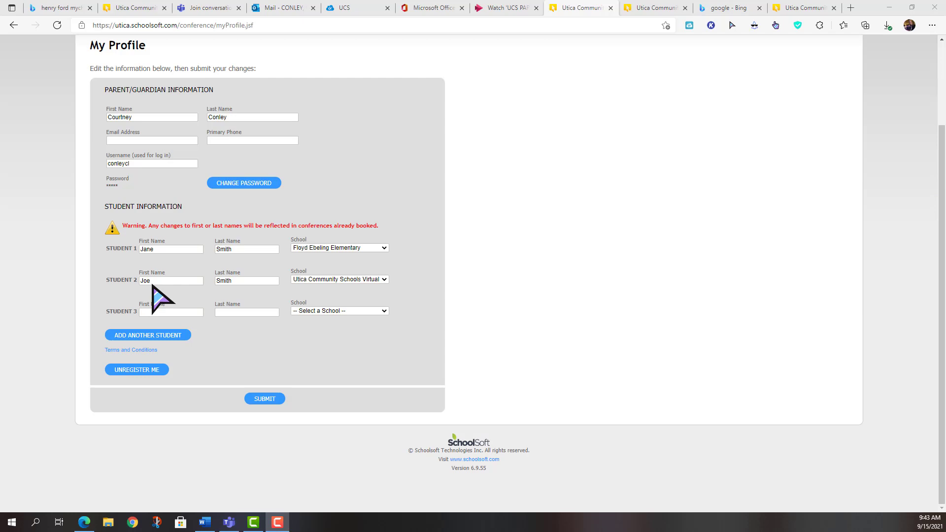
left_click(363, 279)
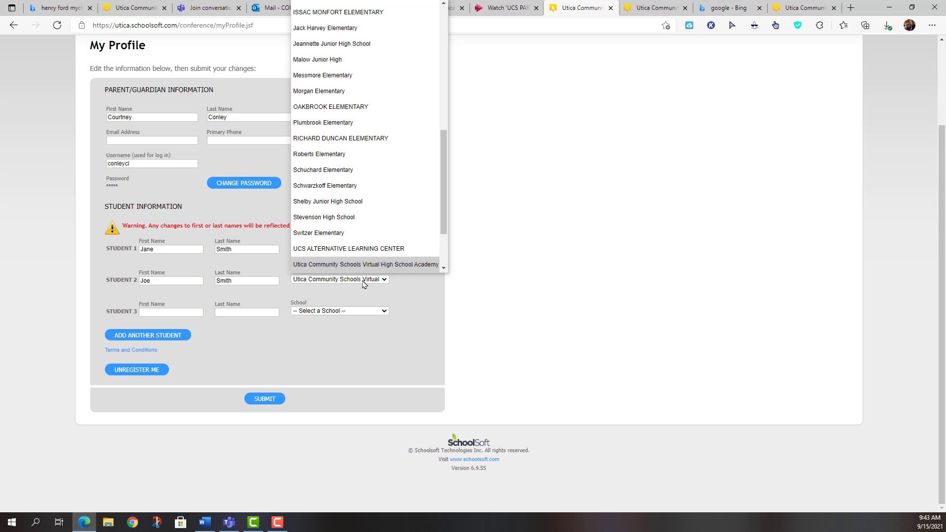
left_click(165, 313)
type("joe")
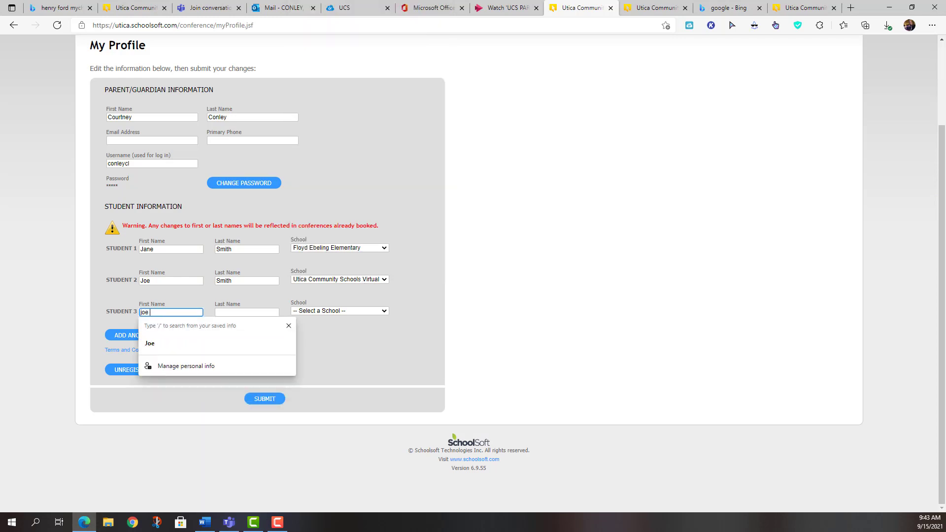
key("BackSpace")
key("BackSpace")
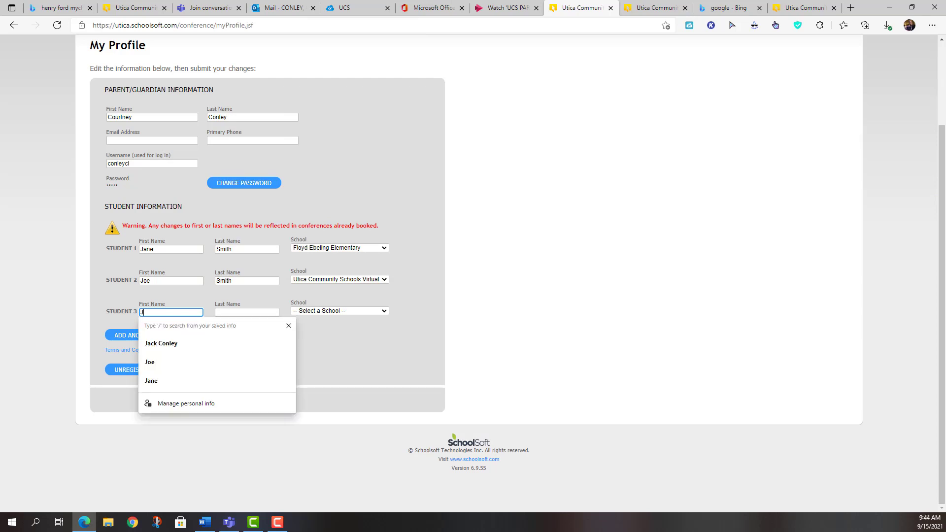
type("Joe")
left_click(246, 312)
type("Smith")
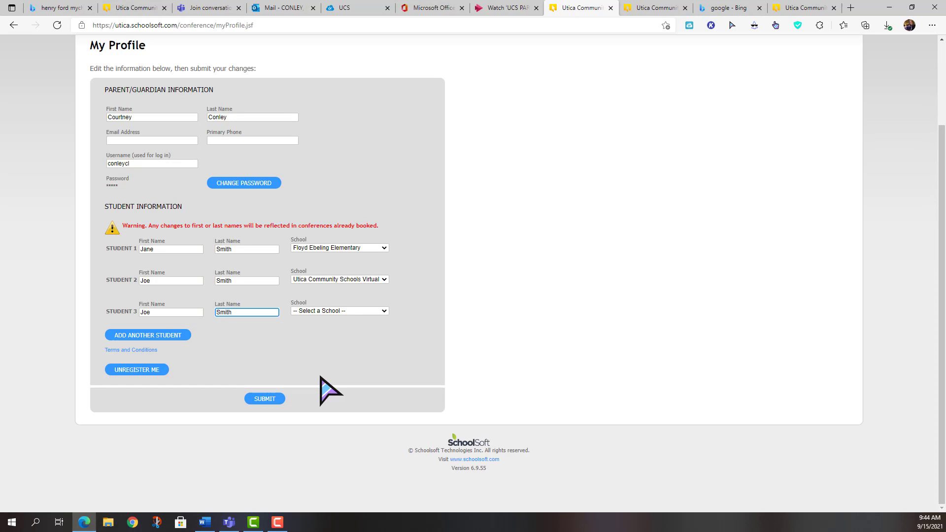
Set student 3's school to Henry Ford II High School and student 1's to Bemis Junior High School.
left_click(338, 311)
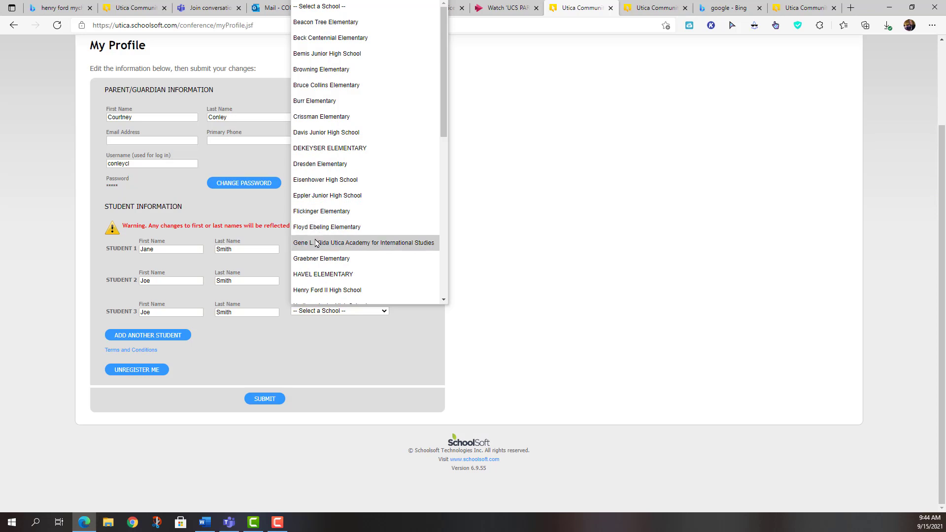
left_click(310, 290)
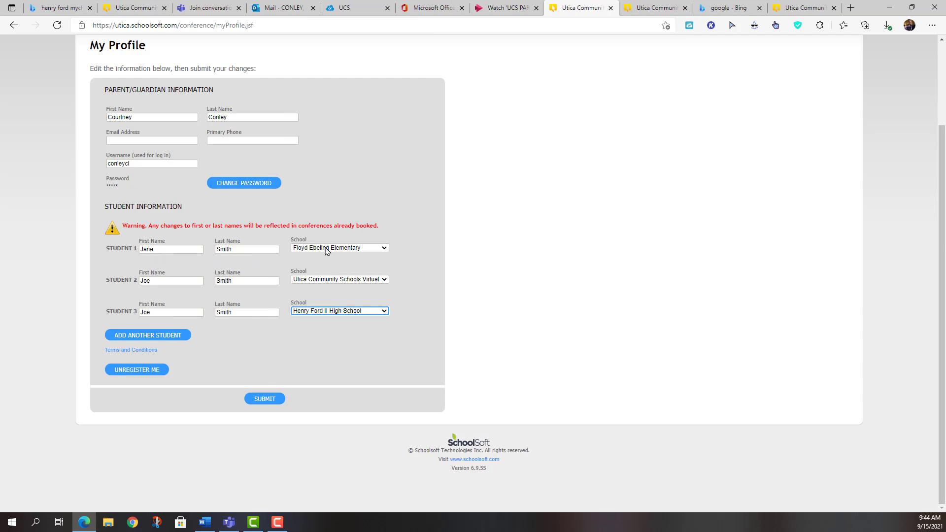
left_click(326, 250)
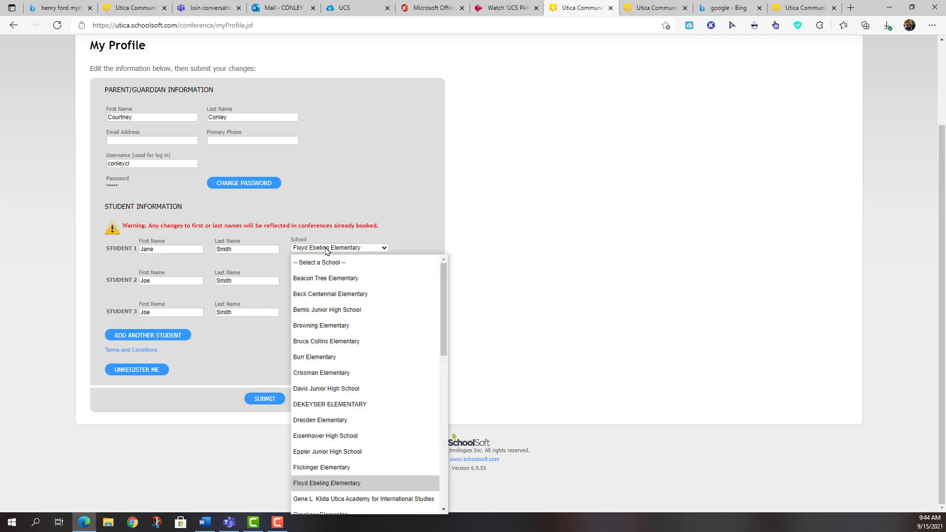
left_click(305, 310)
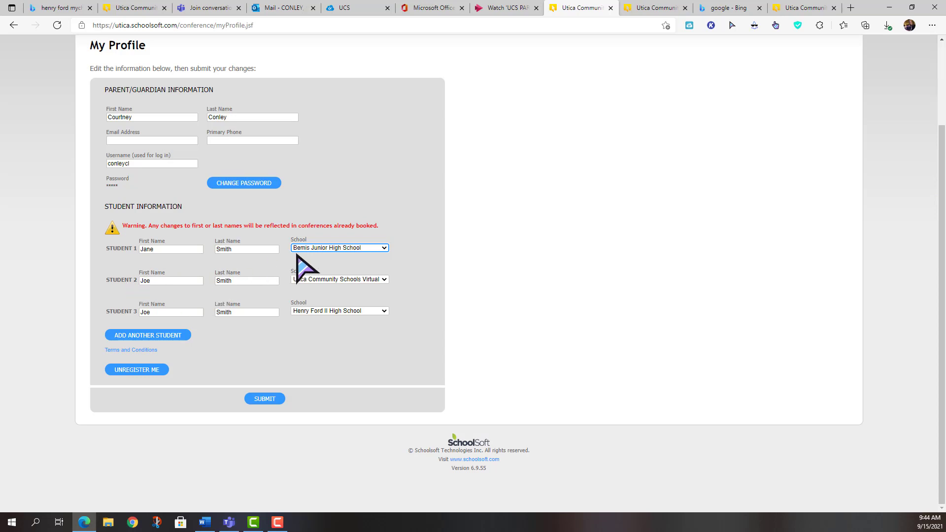
Add another student and set student 2's school to Instructional Resource Center CSI/MST.
left_click(180, 336)
scroll(178, 375, "down", 1)
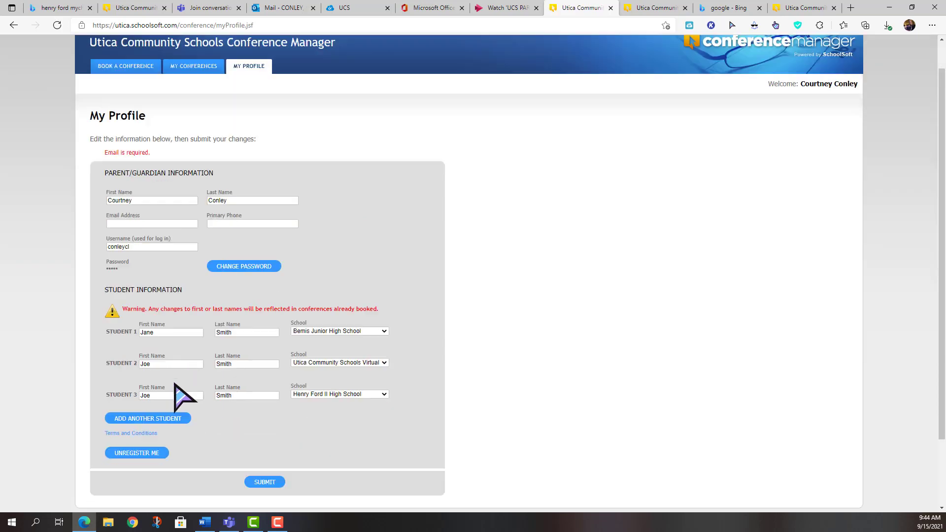
scroll(175, 384, "down", 1)
left_click(158, 333)
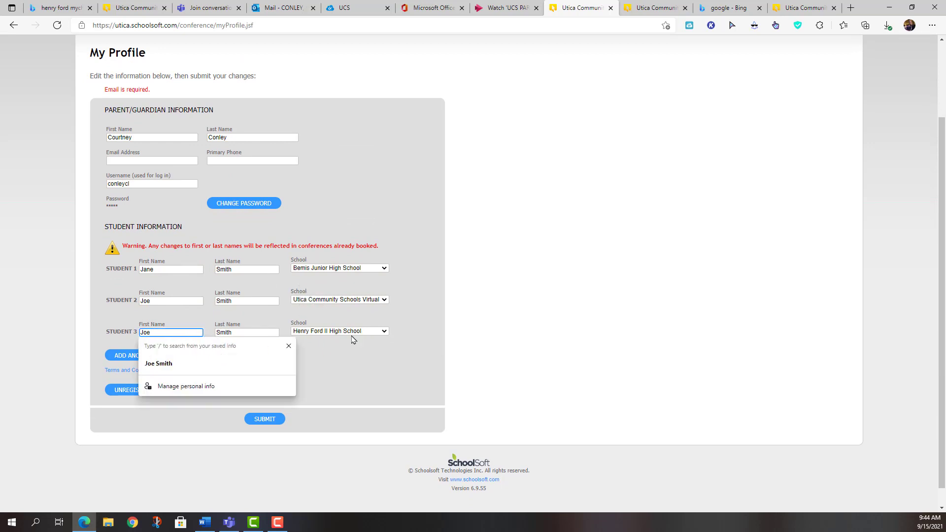
left_click(353, 301)
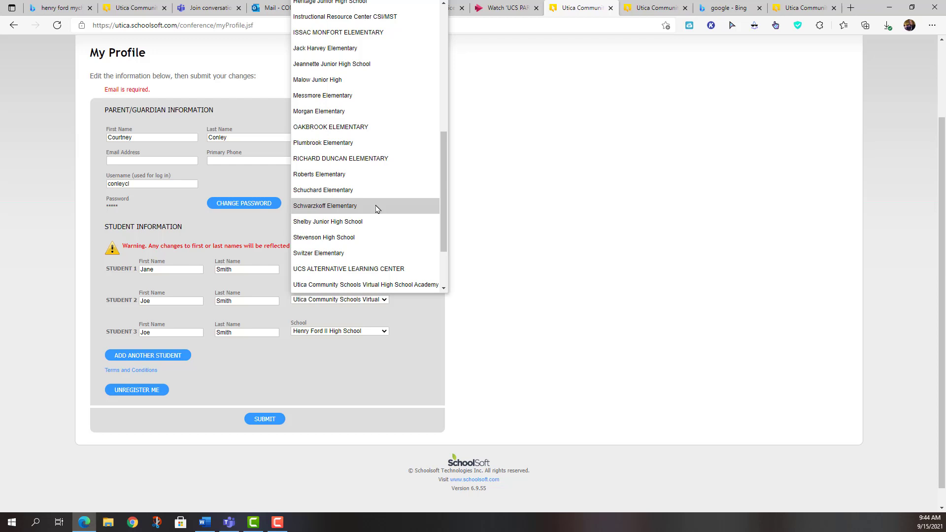
scroll(378, 208, "up", 3)
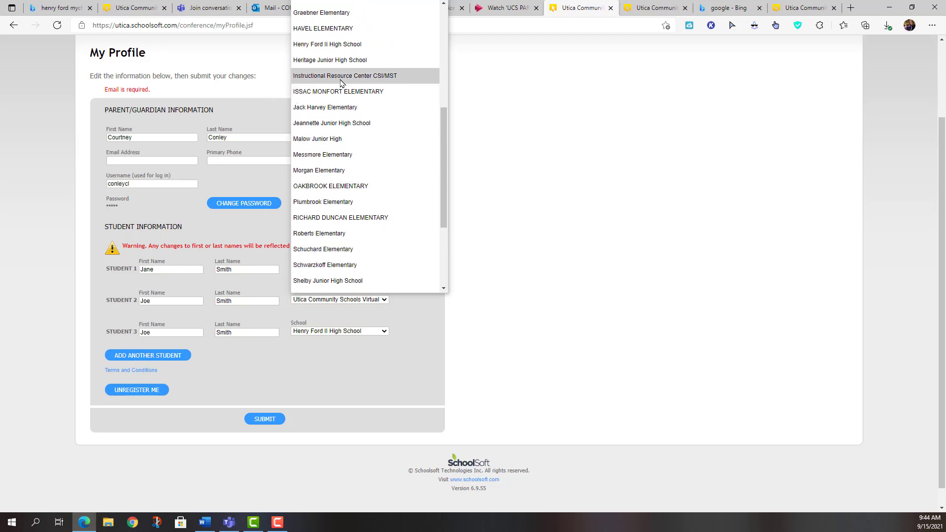
left_click(341, 76)
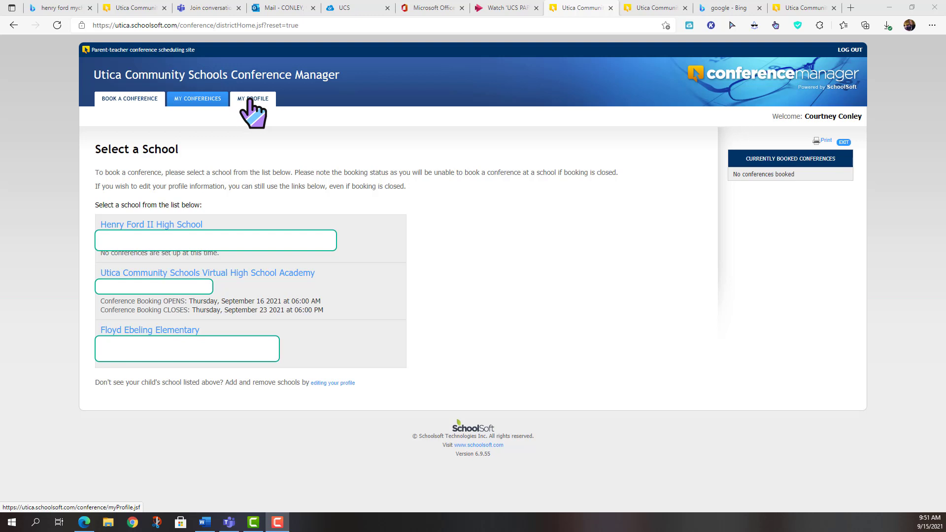
Go to Book a Conference and open the Utica Community Schools Virtual High School Academy booking page.
left_click(249, 100)
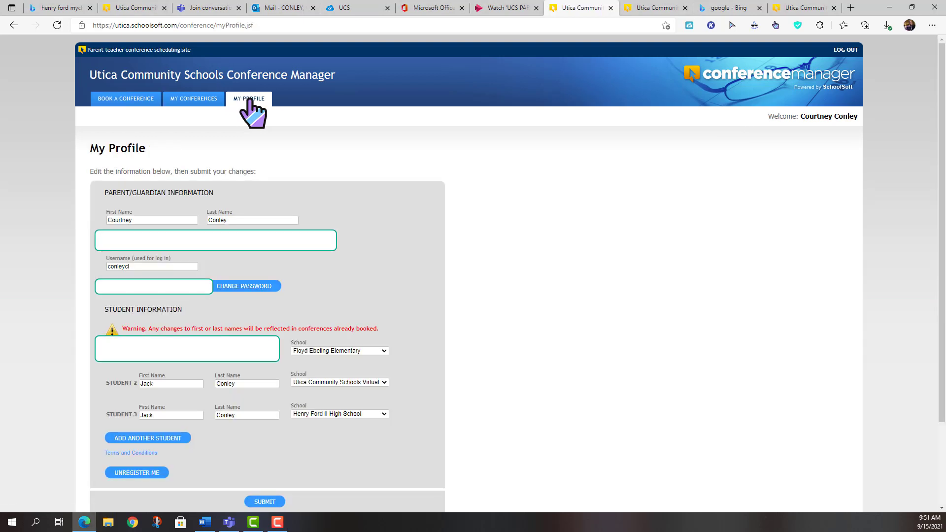
left_click(123, 100)
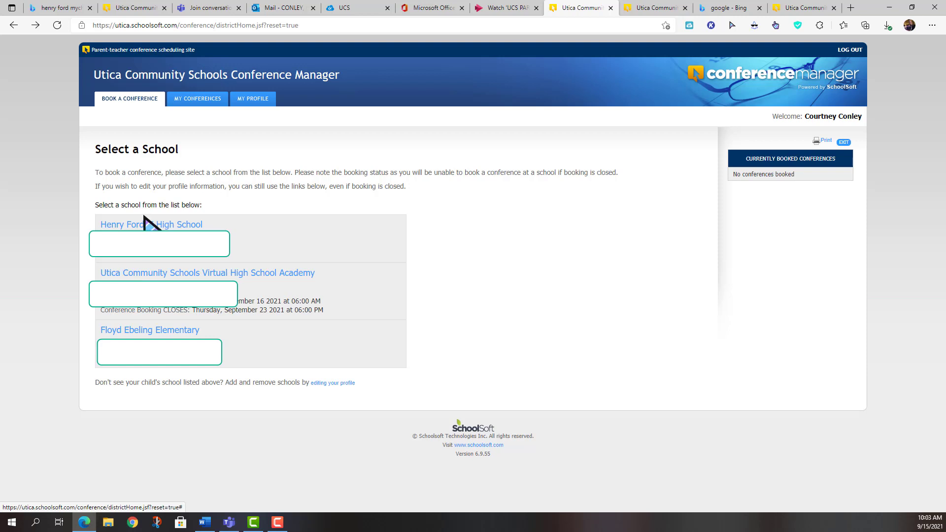
left_click(161, 276)
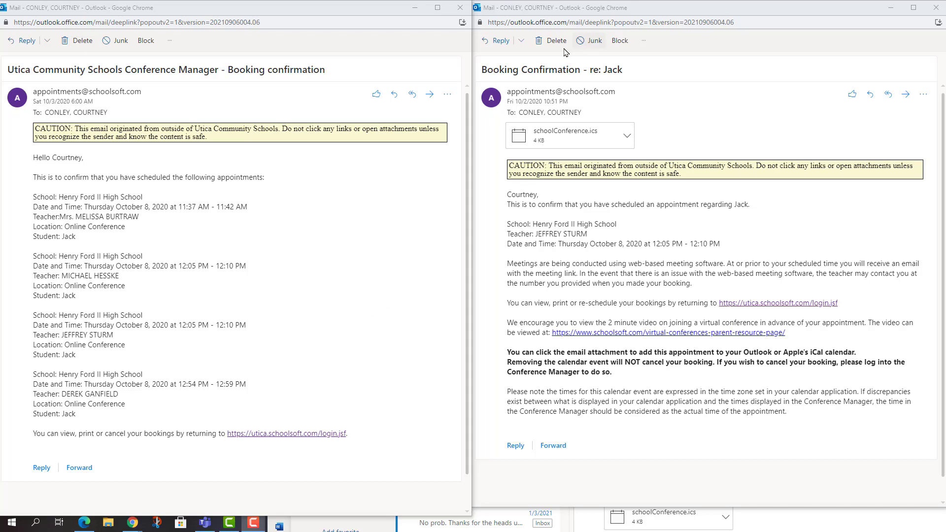
Scroll through the booking confirmation emails for the Henry Ford II High School appointments.
scroll(626, 239, "down", 1)
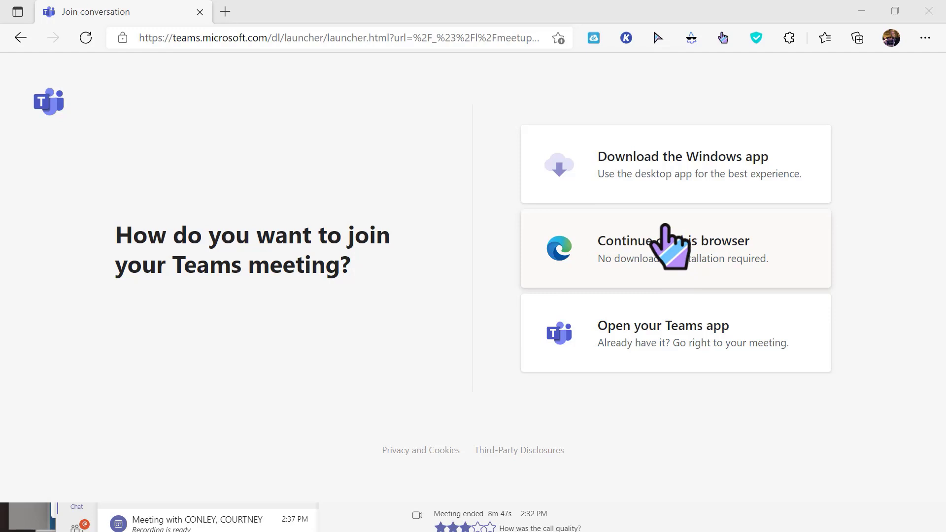
Join the Teams meeting in this browser instead of the desktop app.
left_click(664, 227)
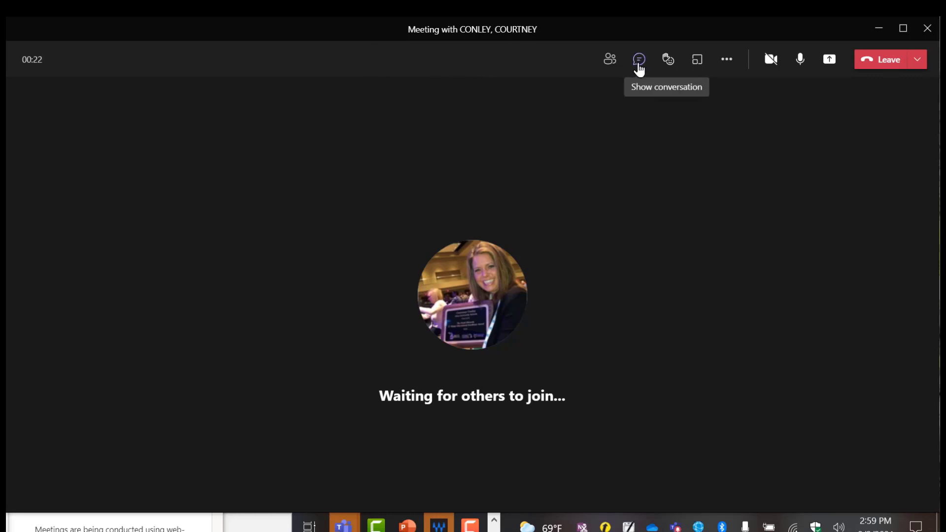
left_click(639, 59)
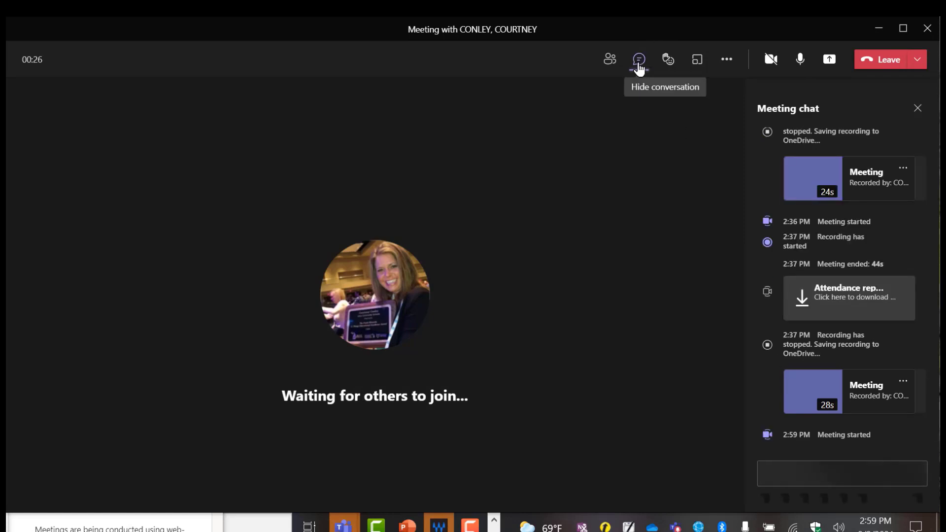
left_click(639, 64)
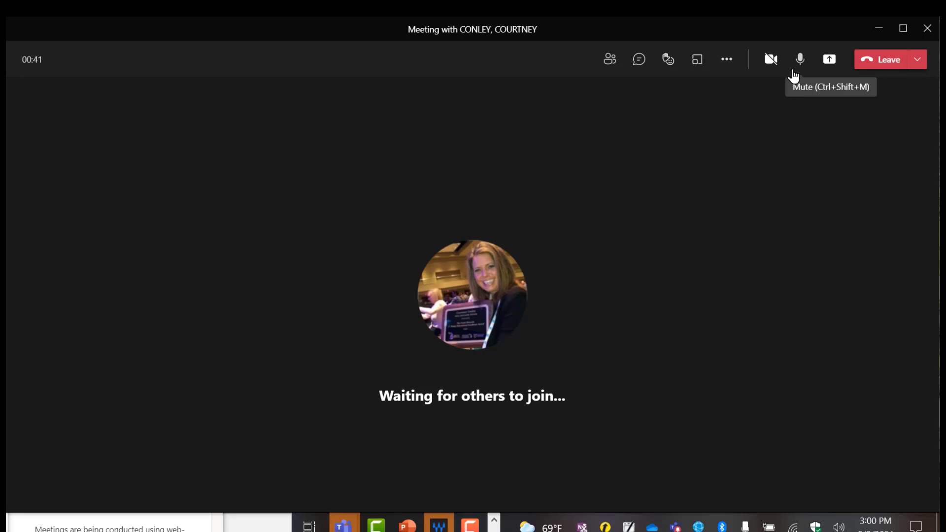
Raise a hand in the meeting from the Reactions menu.
left_click(668, 63)
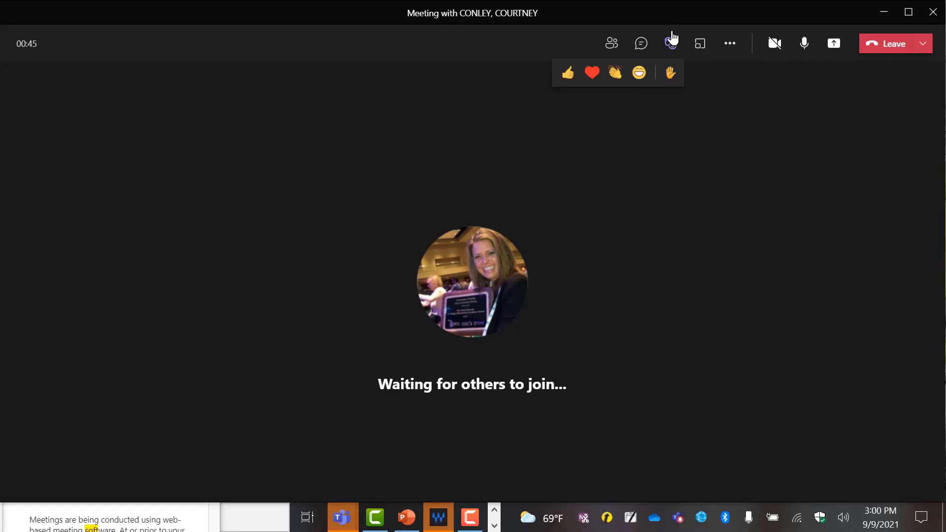
left_click(673, 80)
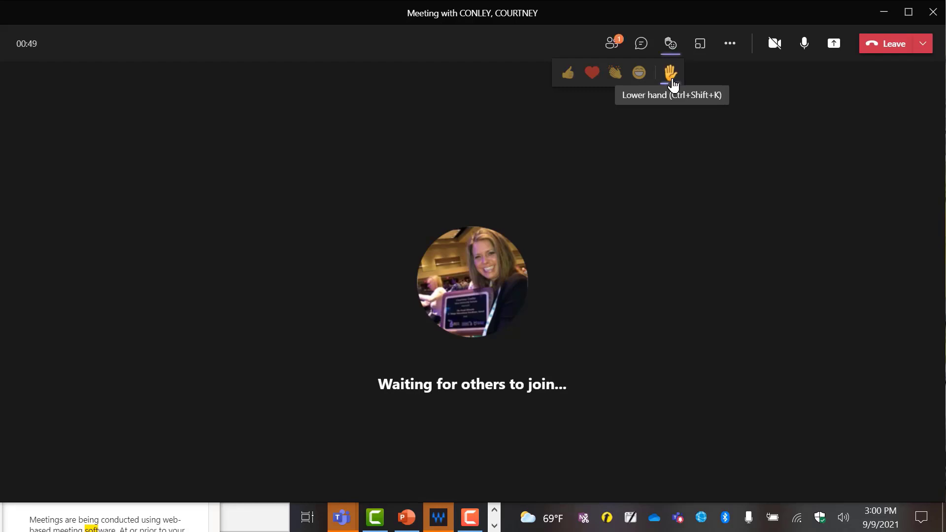